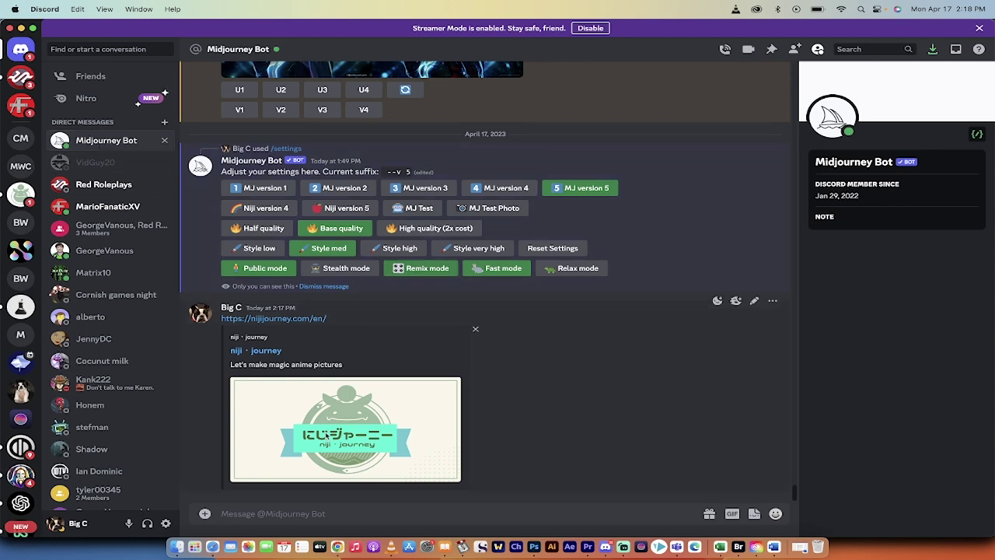
- Run /settings in the Midjourney Bot DM, switch to Niji version 5, then back to MJ version 5
type("/settings")
key("Return")
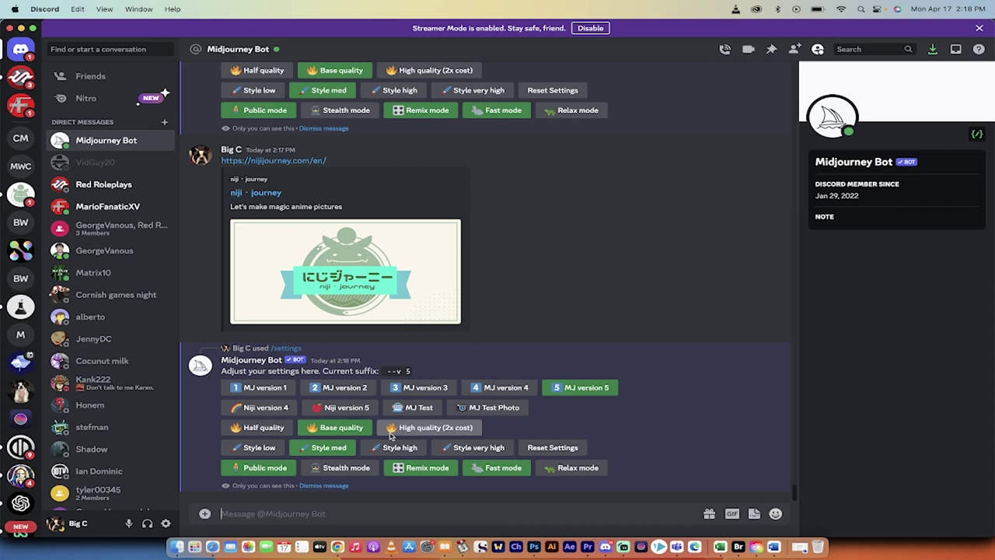
left_click(350, 411)
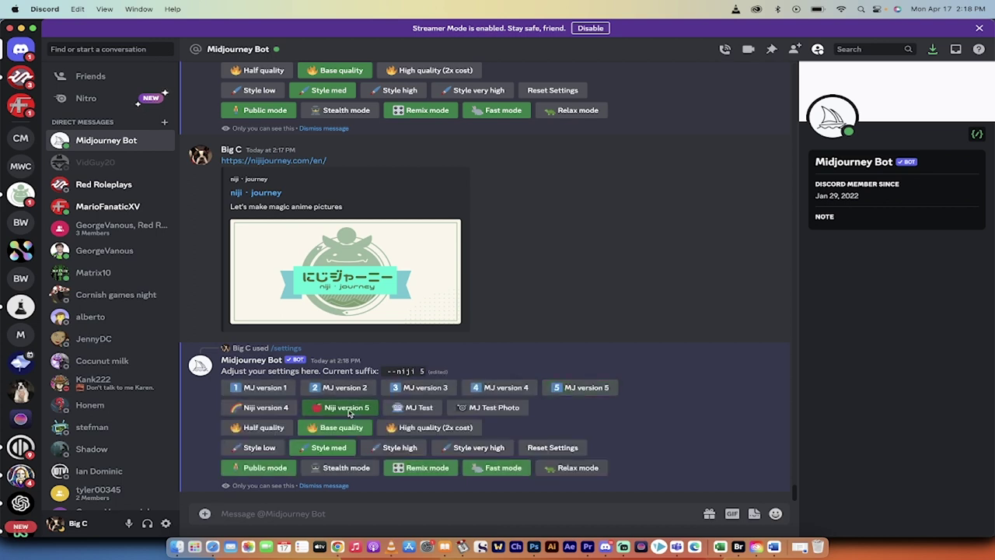
left_click(584, 387)
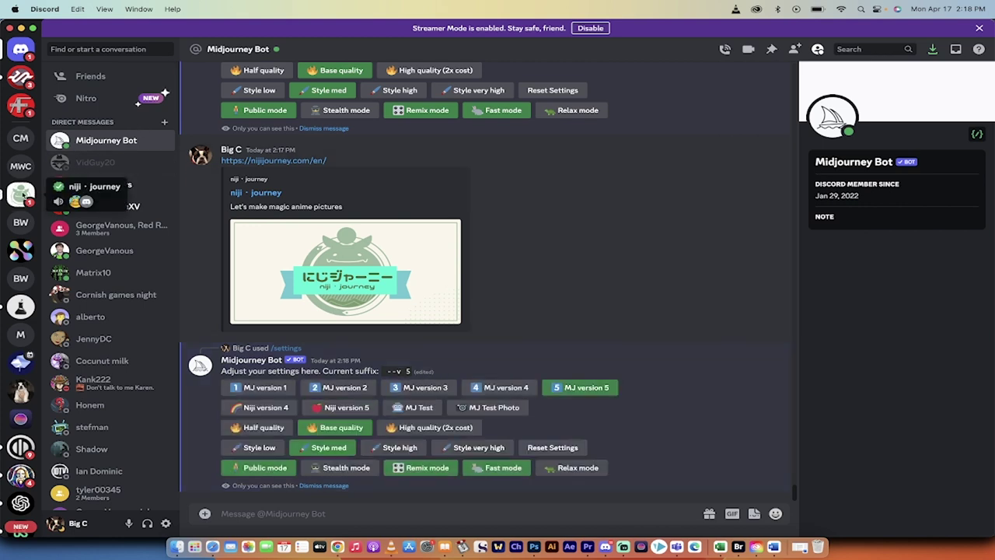
- In the CM server's #general, run /settings for the niji bot and choose Cute Style
left_click(21, 138)
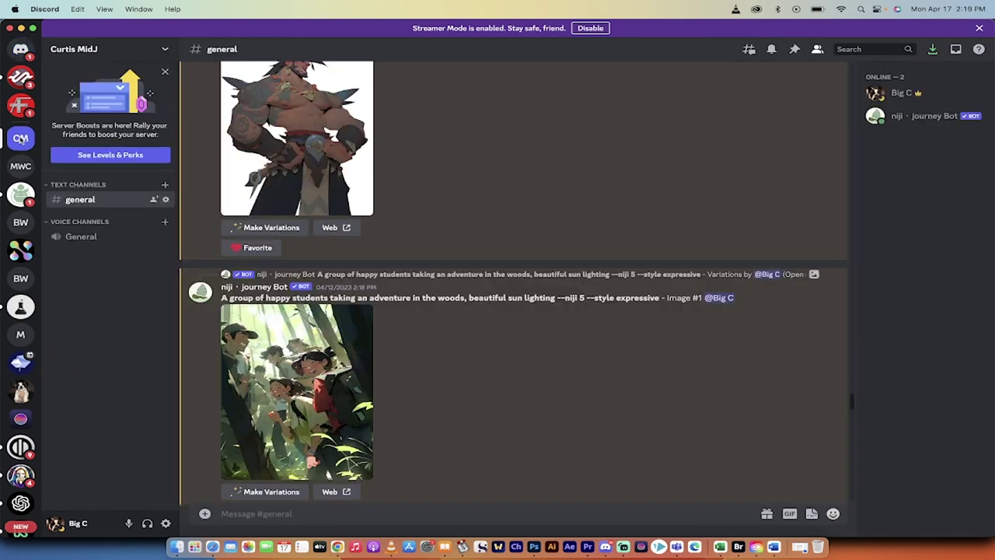
scroll(409, 291, "down", 10)
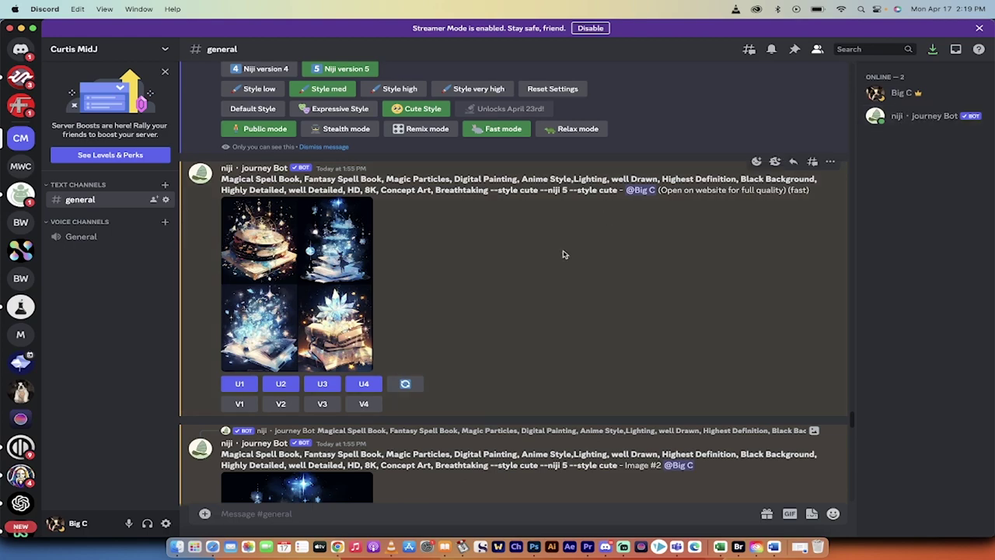
scroll(448, 359, "down", 15)
scroll(448, 359, "down", 15)
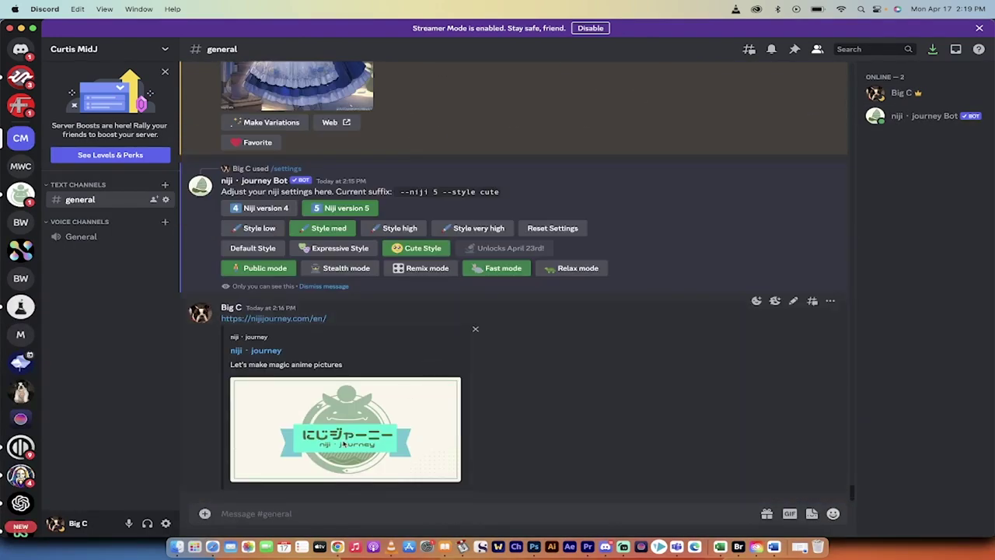
left_click(261, 515)
type("/settings")
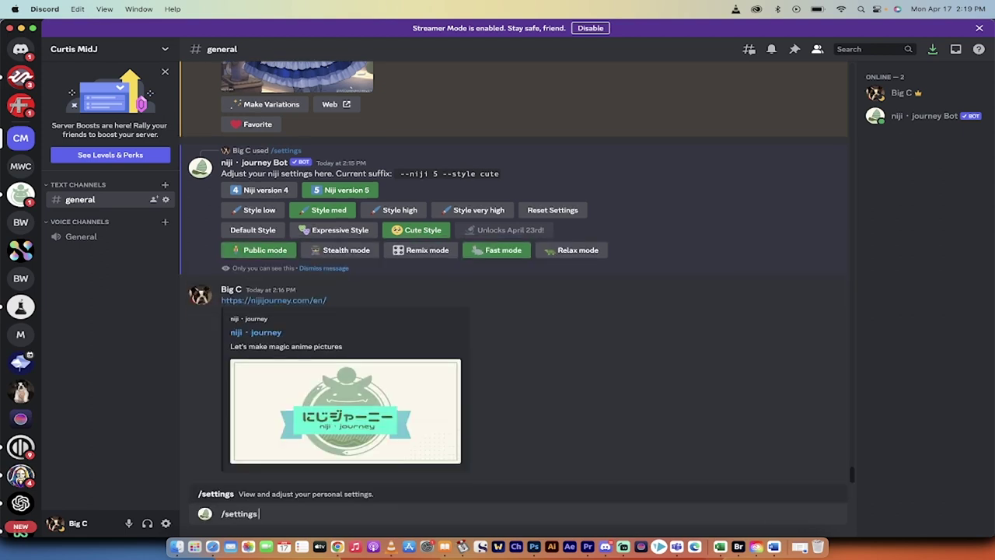
key("Return")
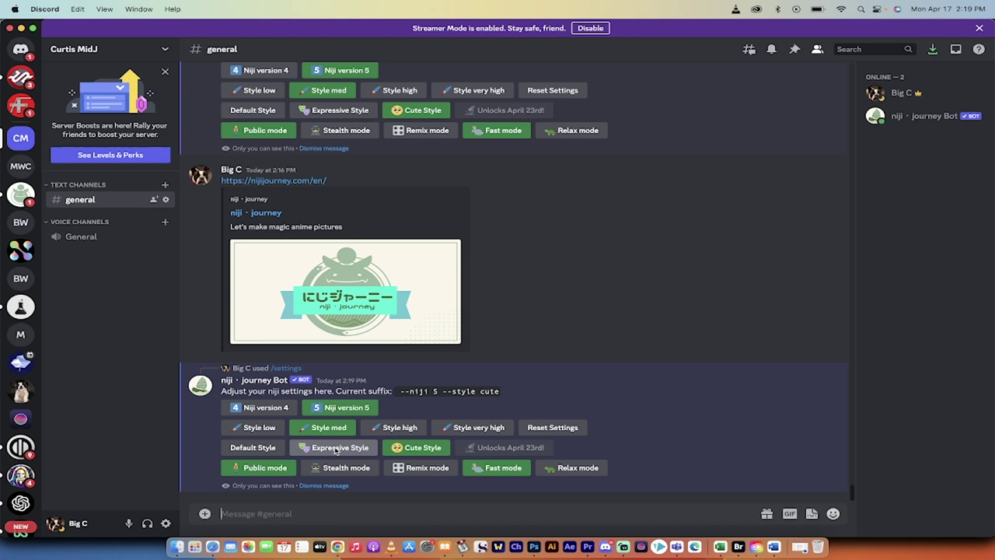
left_click(408, 452)
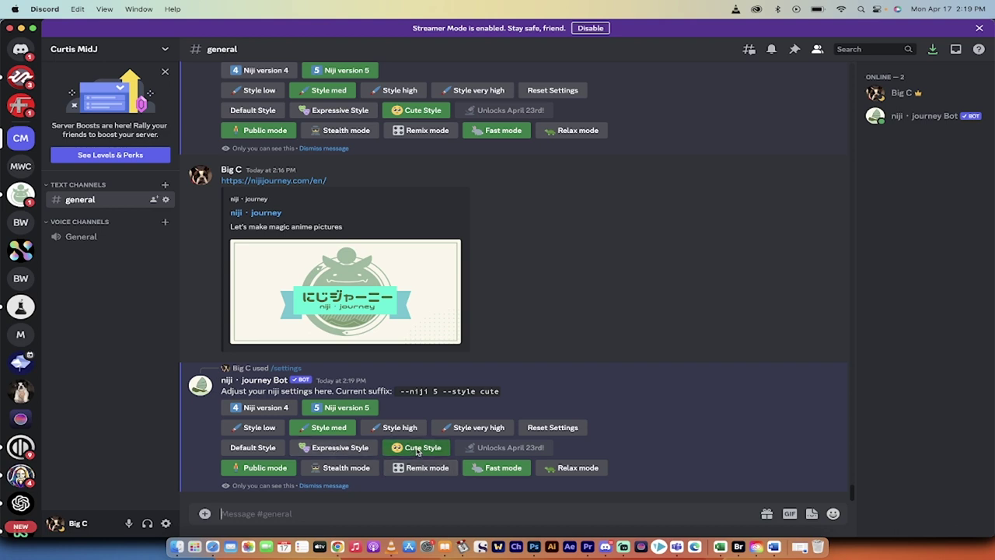
- Run /settings in the niji·journey server's #image-generation-7, keeping the style strength at medium
left_click(20, 194)
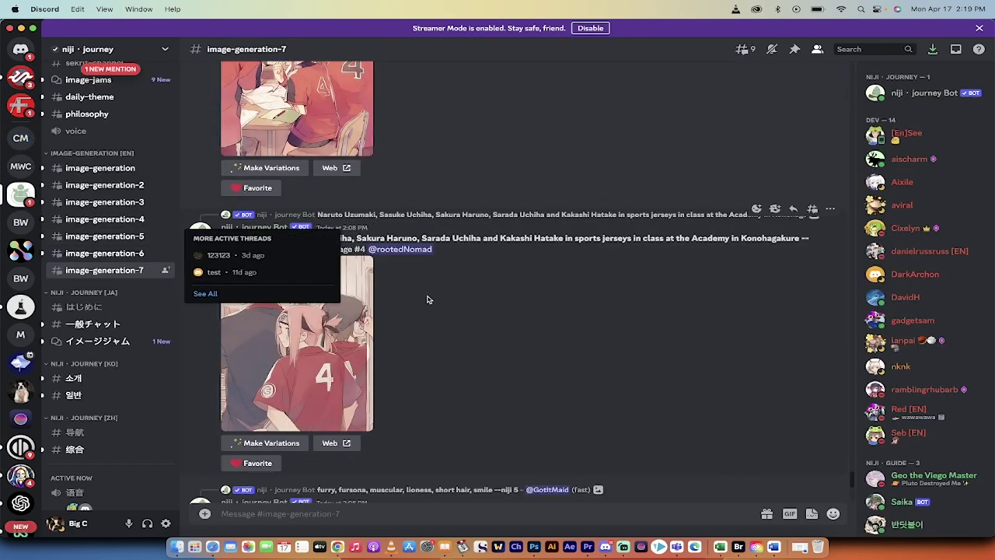
scroll(427, 300, "down", 10)
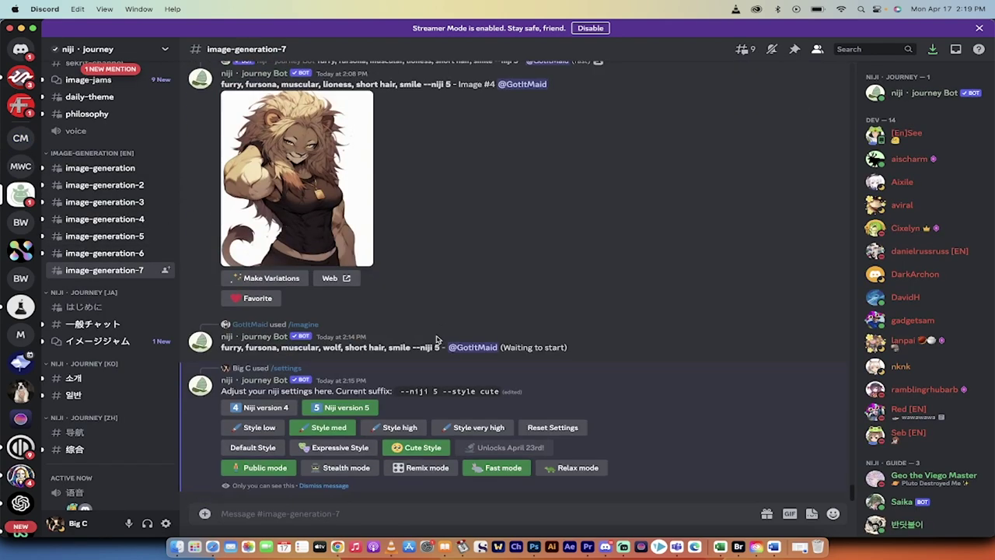
left_click(278, 515)
type("/")
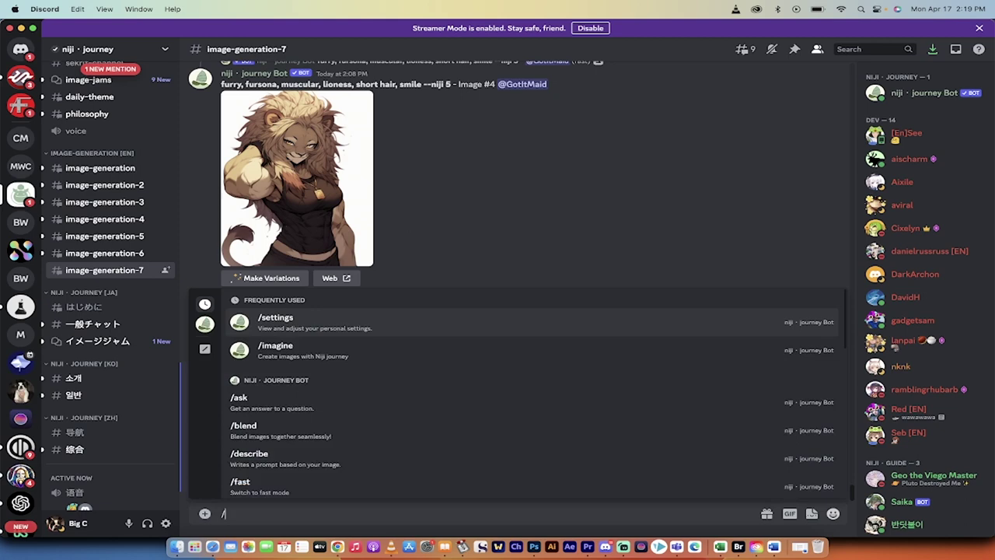
type("settings")
key("Return")
key("Return")
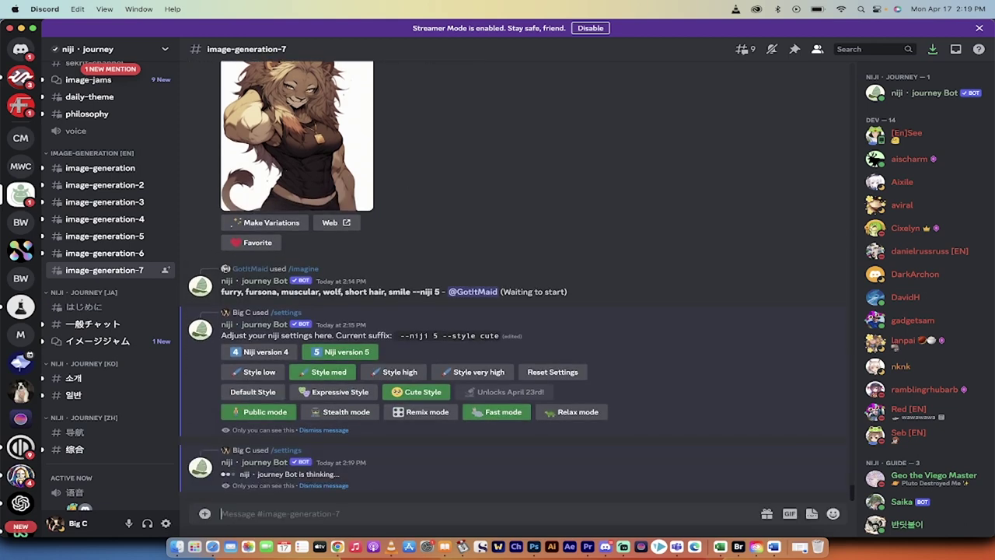
left_click(330, 430)
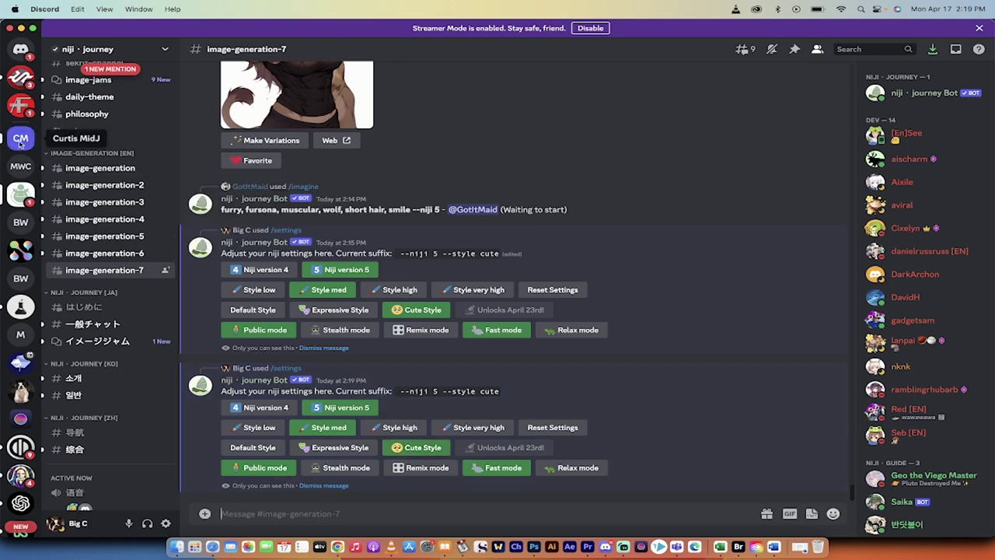
- Return to the CM server's #general and post the pasted nijijourney.com/en link
left_click(20, 137)
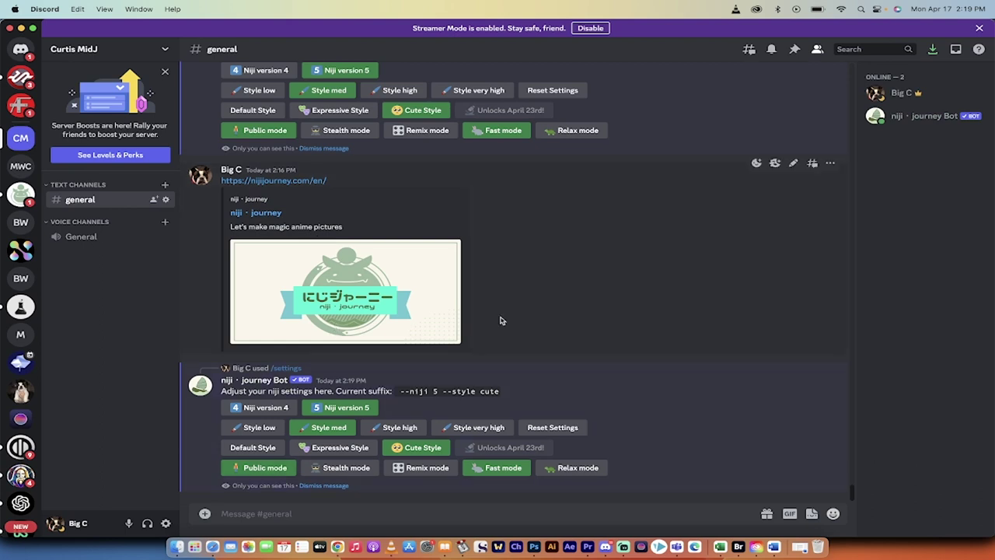
scroll(482, 334, "up", 1)
scroll(467, 348, "down", 1)
type("https://nijijourney.com/en/")
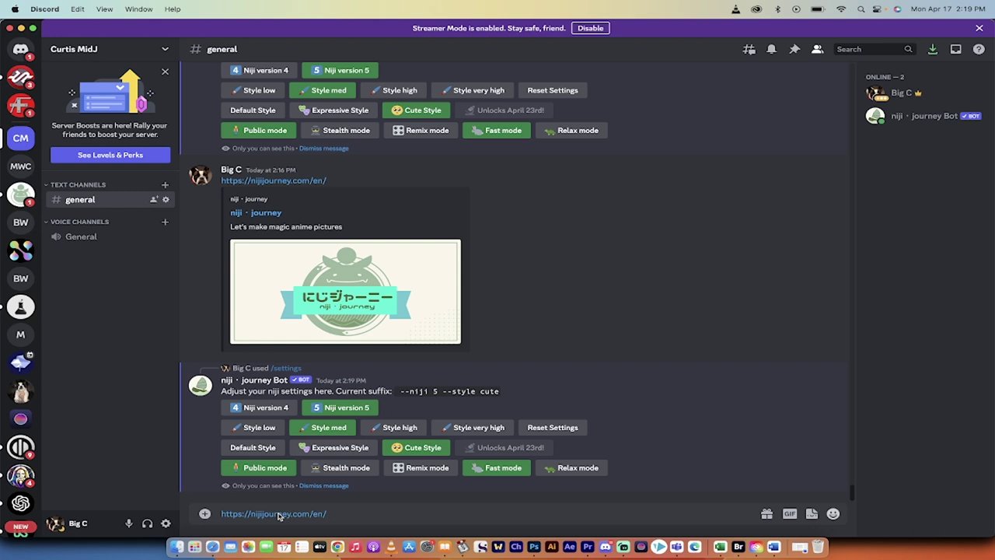
key("Return")
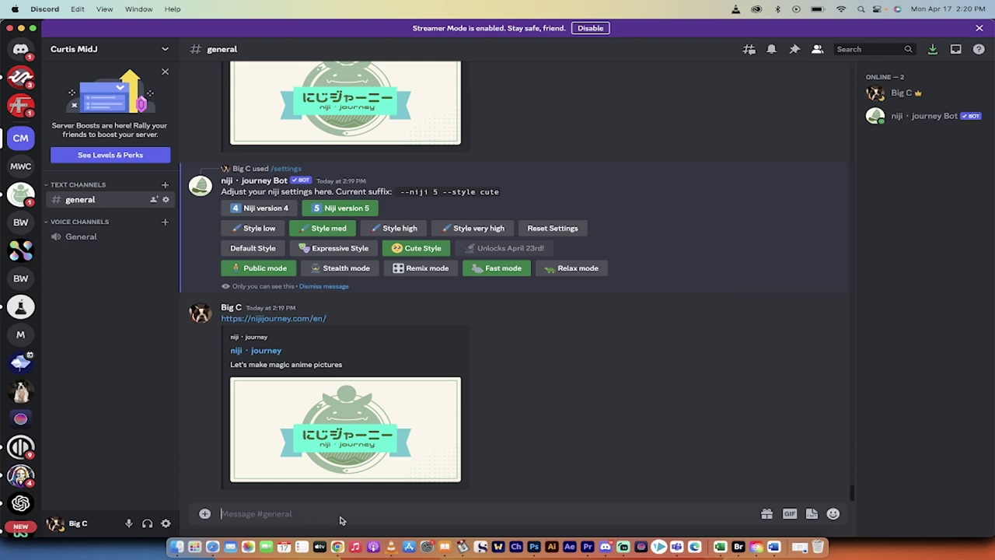
- Clear the stray slash and scroll back through #general to the spell book images
type("/")
key("BackSpace")
scroll(458, 263, "up", 10)
scroll(457, 263, "up", 5)
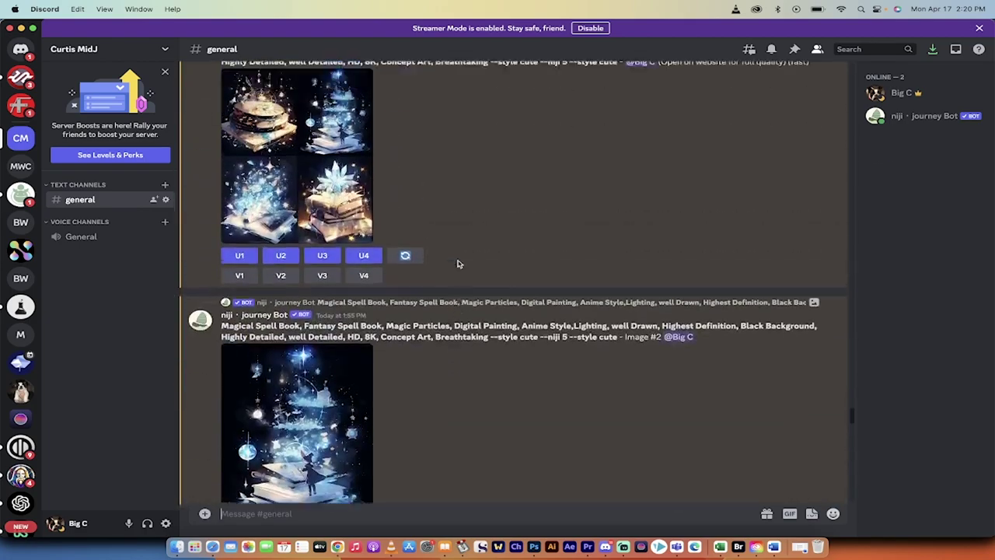
scroll(457, 264, "up", 4)
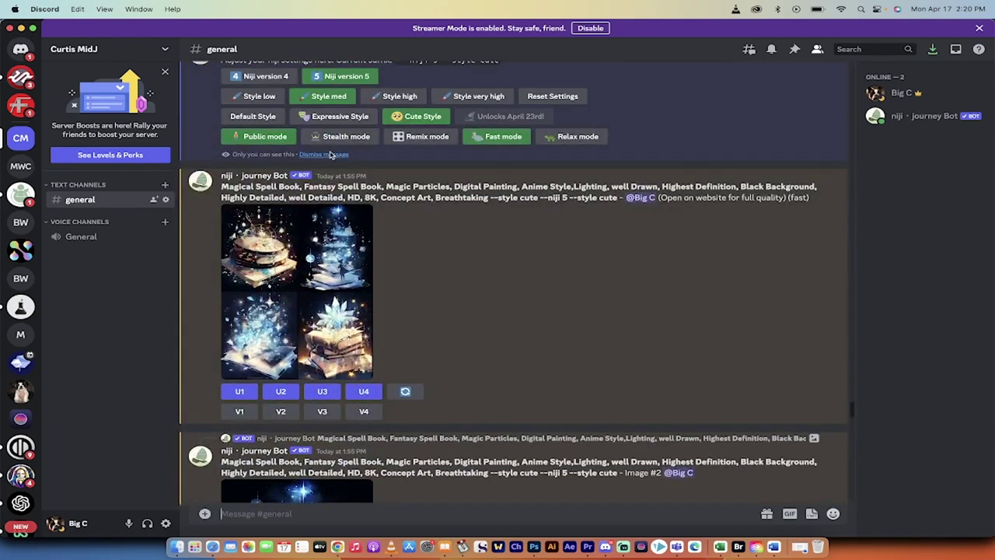
scroll(381, 282, "down", 2)
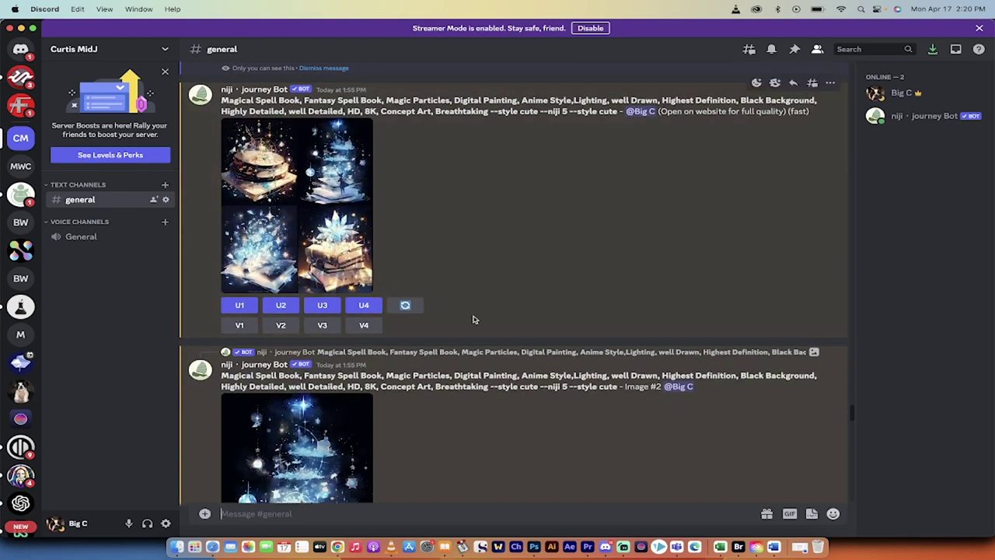
scroll(474, 320, "down", 2)
scroll(474, 319, "up", 2)
scroll(474, 319, "down", 10)
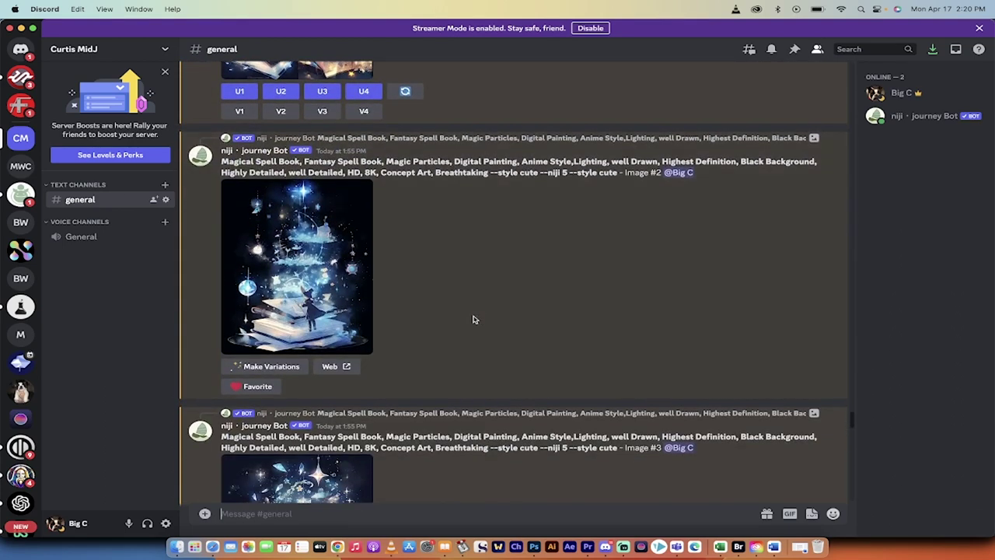
- View spell book images #3, #2 and #4 enlarged, then scroll down to the fairy grid
left_click(358, 275)
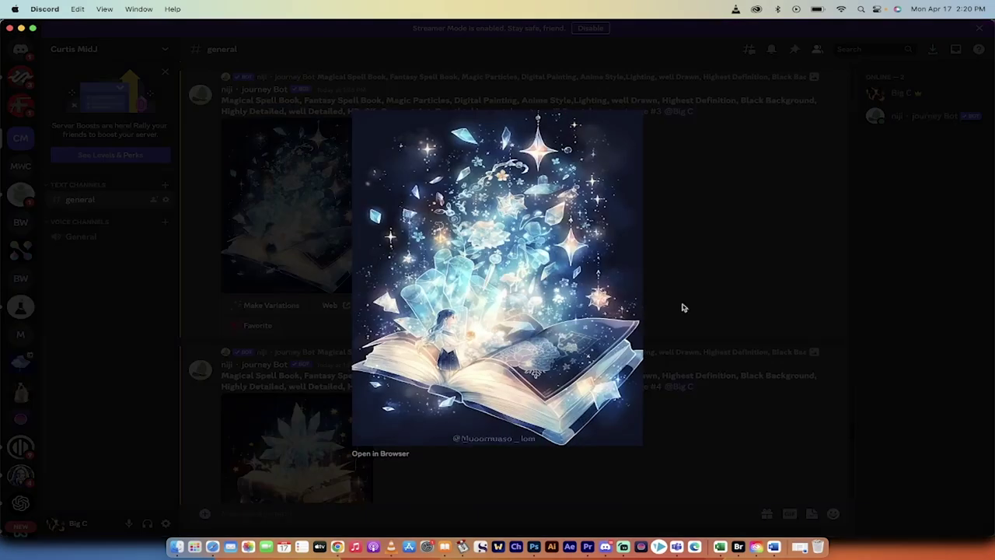
left_click(712, 292)
scroll(584, 272, "up", 5)
left_click(326, 275)
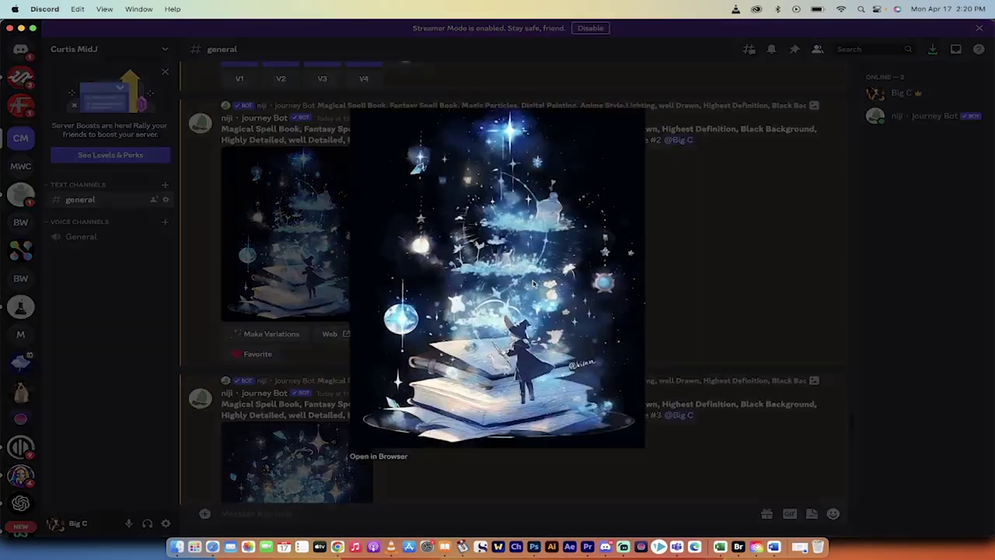
left_click(652, 316)
scroll(533, 349, "down", 10)
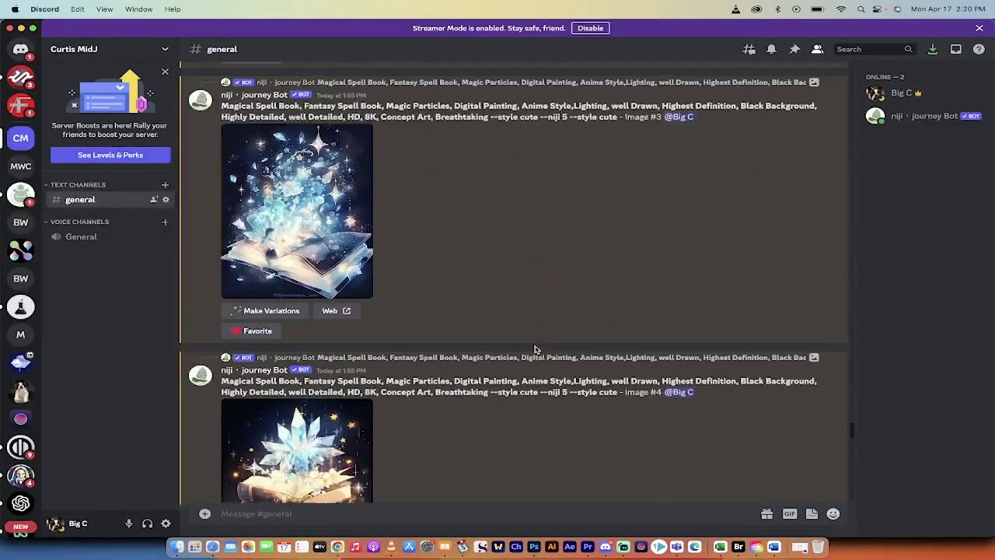
left_click(308, 326)
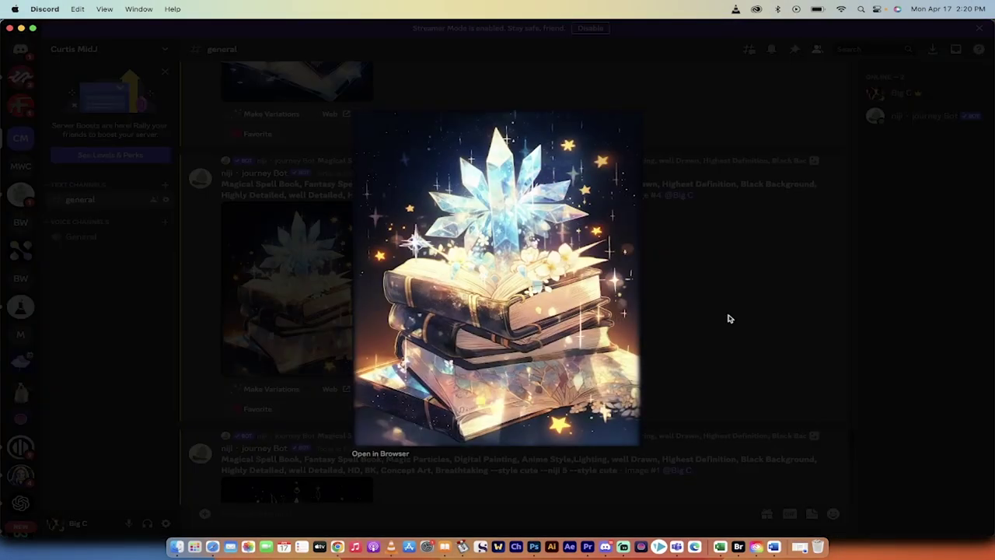
left_click(729, 318)
scroll(544, 357, "down", 5)
scroll(501, 379, "down", 4)
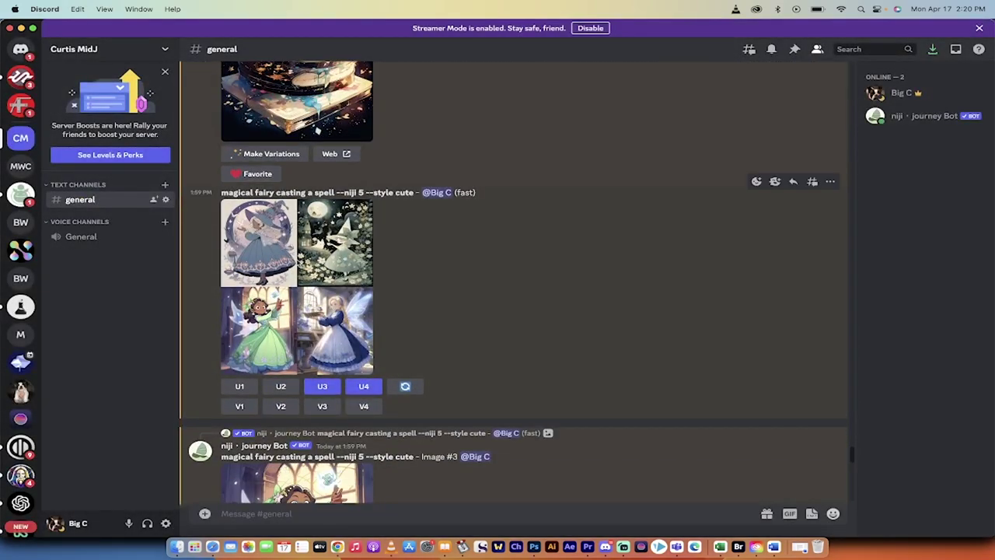
- View the fairy grid, green fairy and blue fairy images enlarged, then scroll to the settings reply
left_click(305, 283)
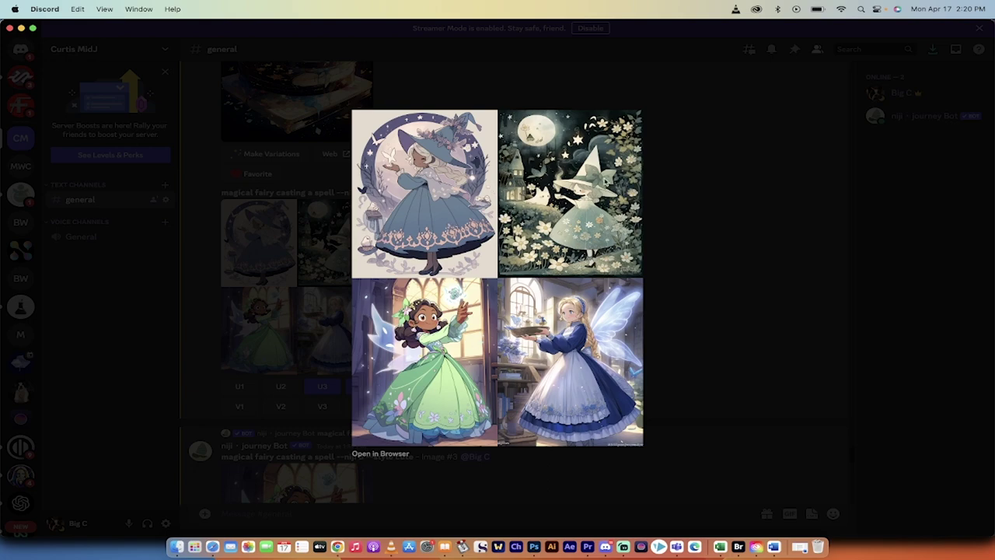
left_click(687, 314)
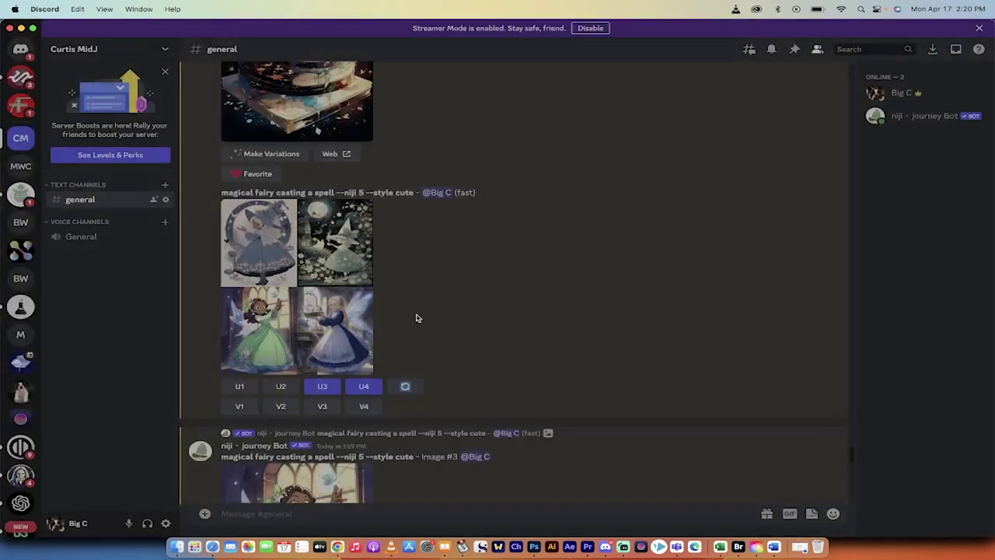
scroll(404, 327, "down", 5)
scroll(365, 326, "up", 2)
left_click(350, 241)
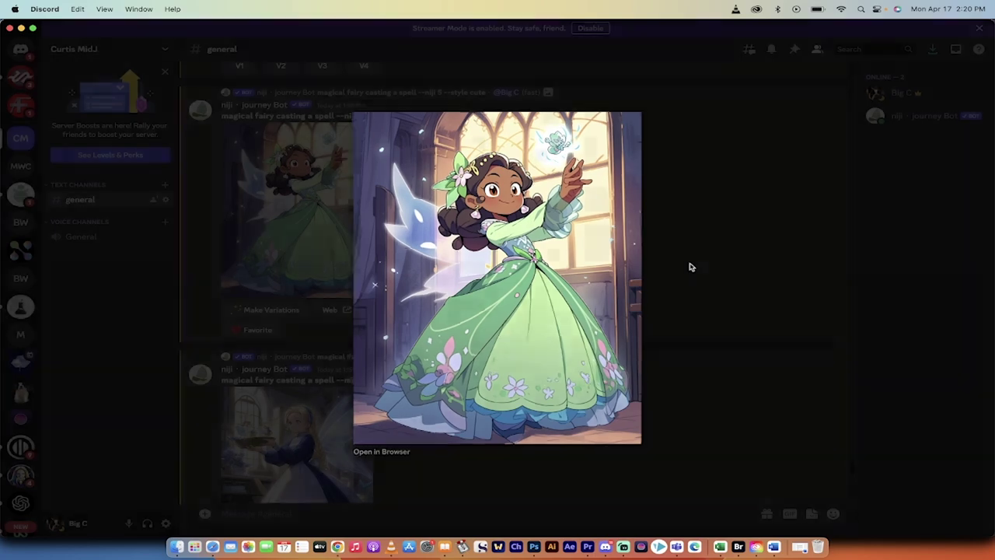
left_click(689, 267)
scroll(433, 322, "down", 4)
left_click(288, 225)
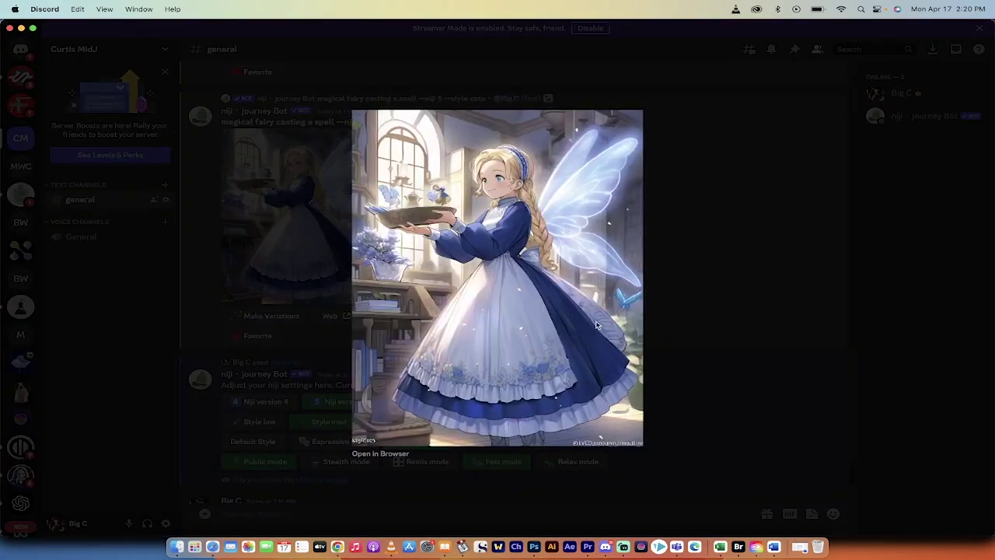
left_click(706, 339)
scroll(331, 454, "down", 5)
- Submit the /imagine prompt 'a mouse with cute eyes' to the niji bot
left_click(266, 513)
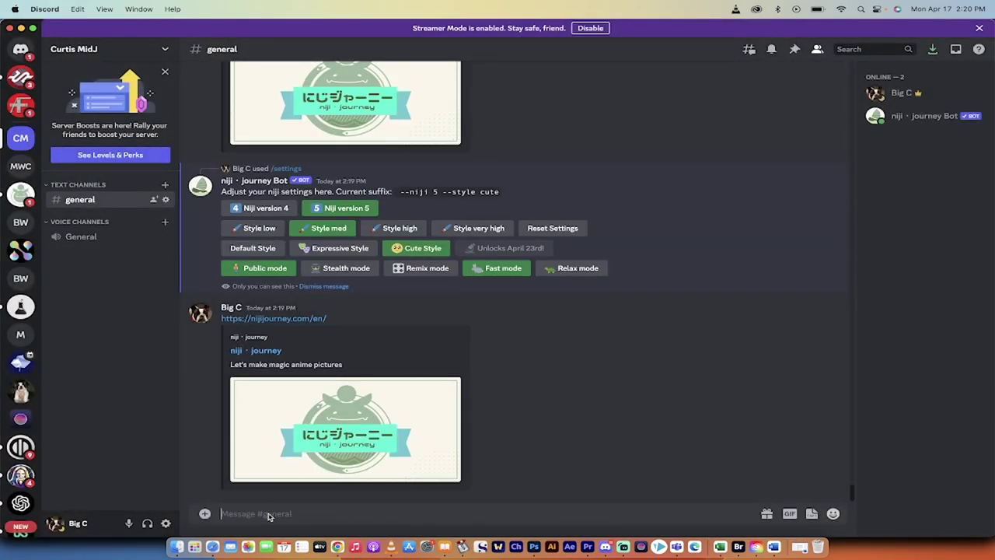
type("/imsgin")
key("BackSpace")
key("BackSpace")
key("BackSpace")
key("BackSpace")
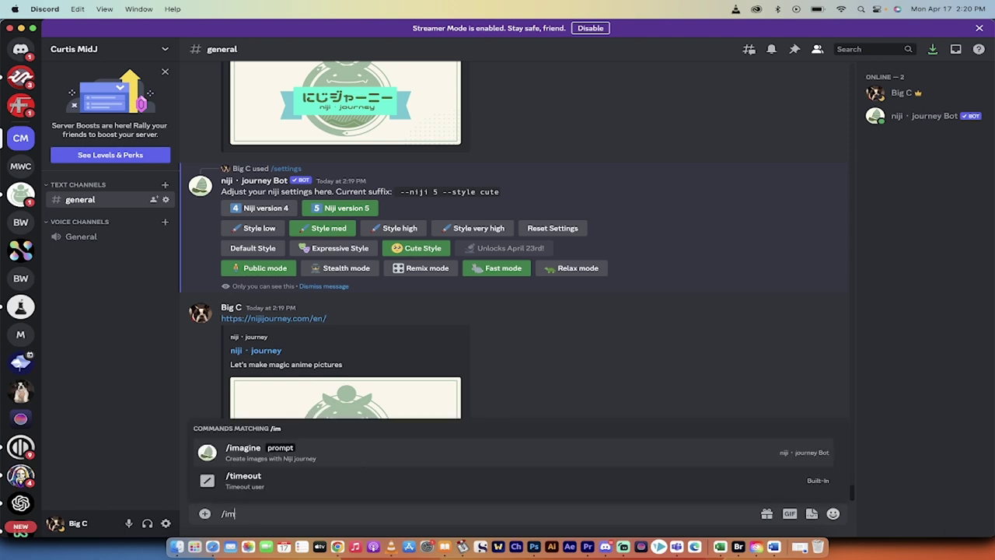
type("agine")
key("Tab")
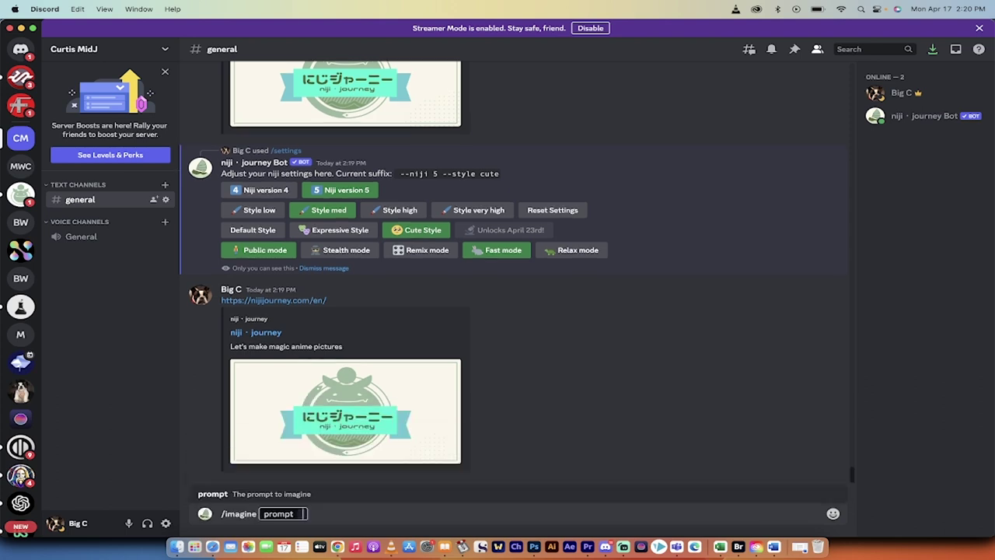
type("a mouse with c")
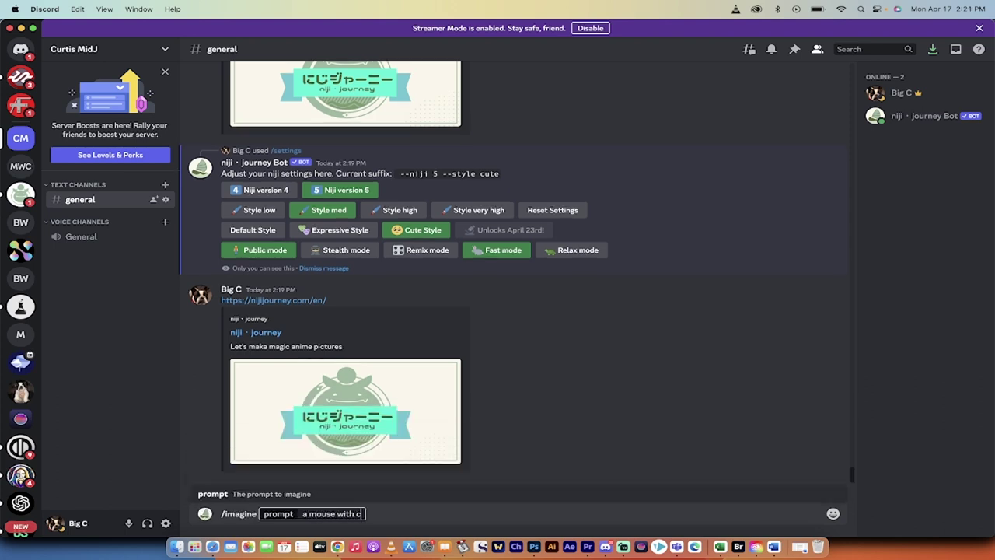
type("ute eyes")
key("Return")
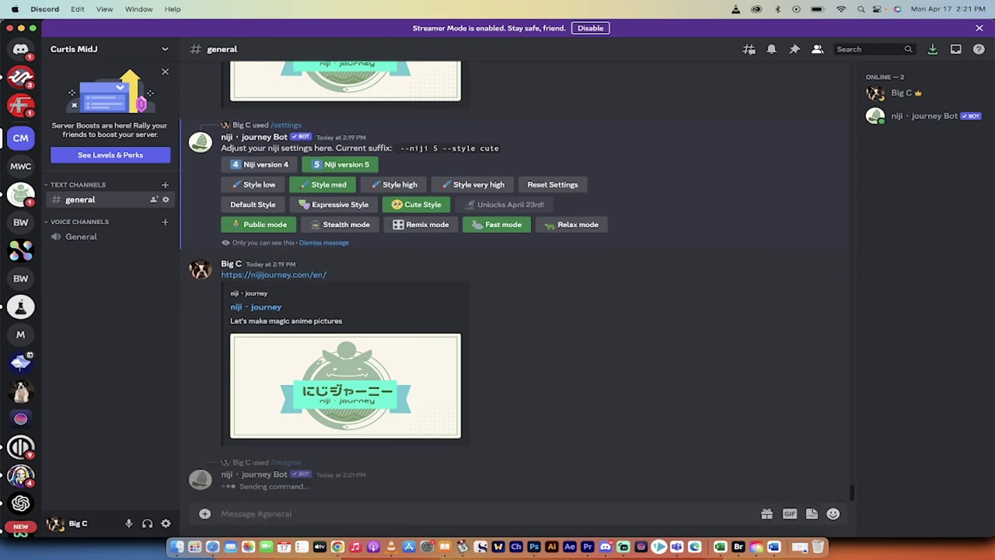
- Submit a second /imagine prompt 'a mouse with big eyes --style cute'
type("/")
key("BackSpace")
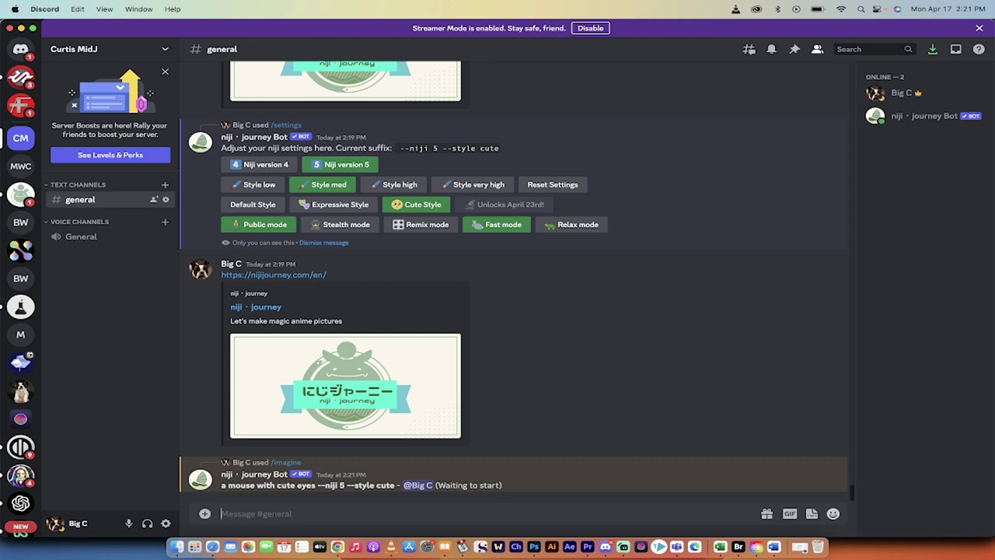
type("/imagi")
key("Return")
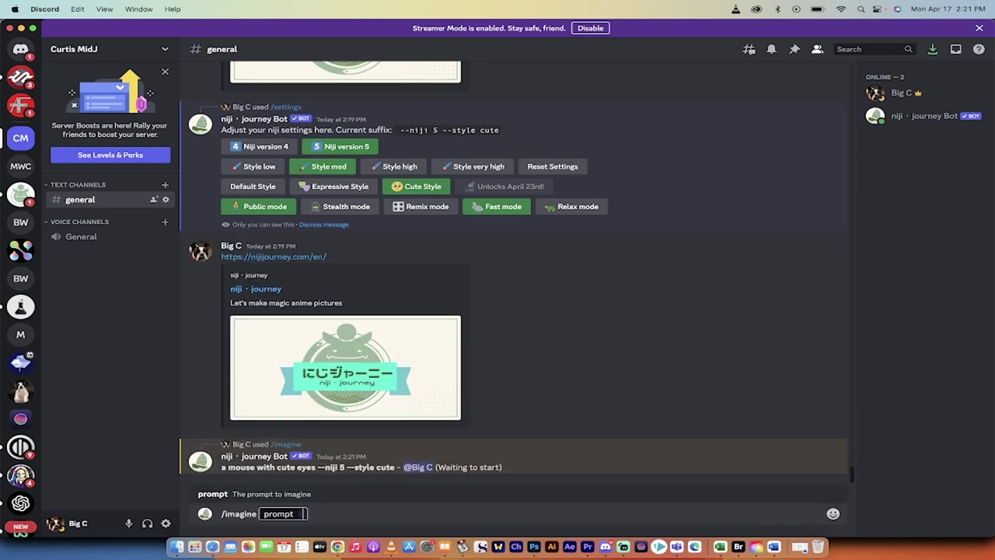
type("a mouse with")
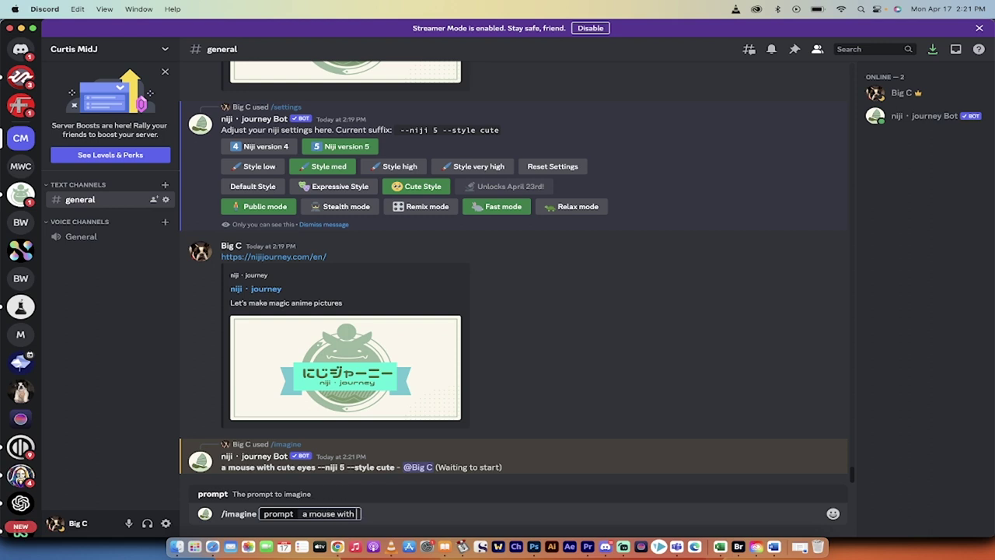
type(" big eyes --")
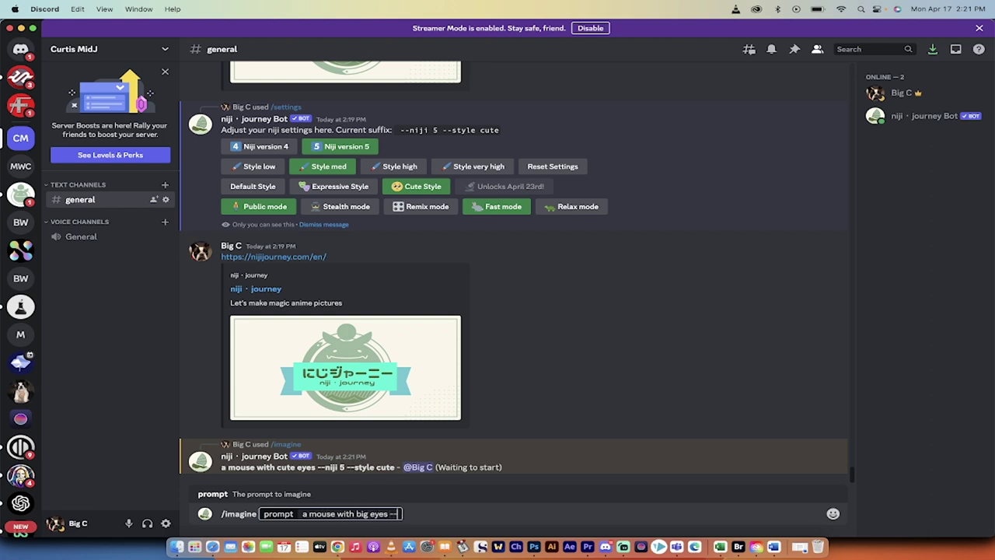
type("style cute")
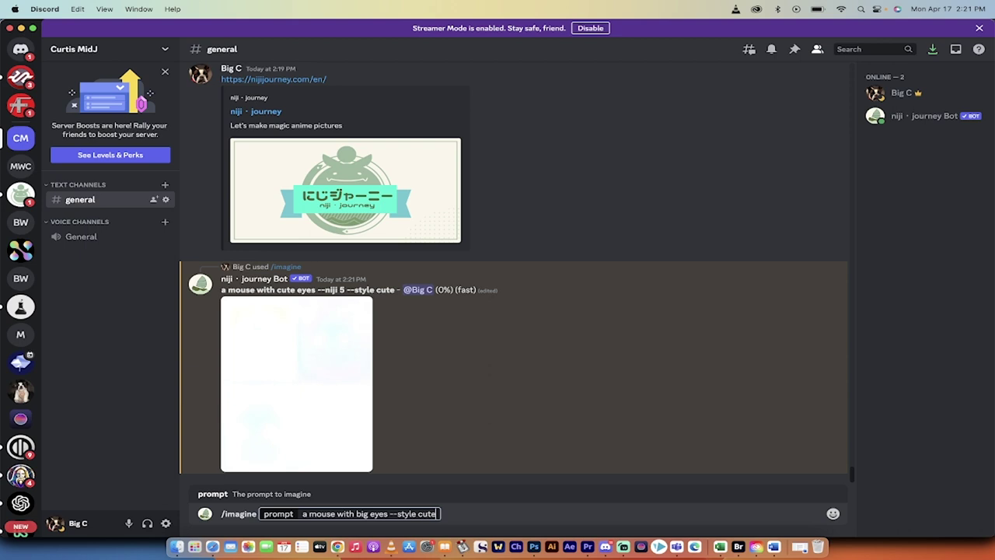
key("Return")
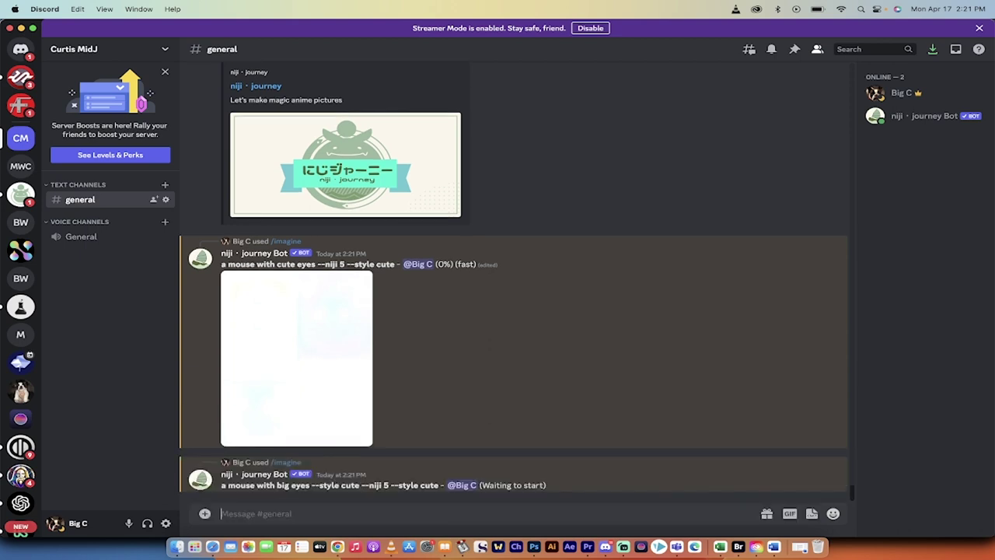